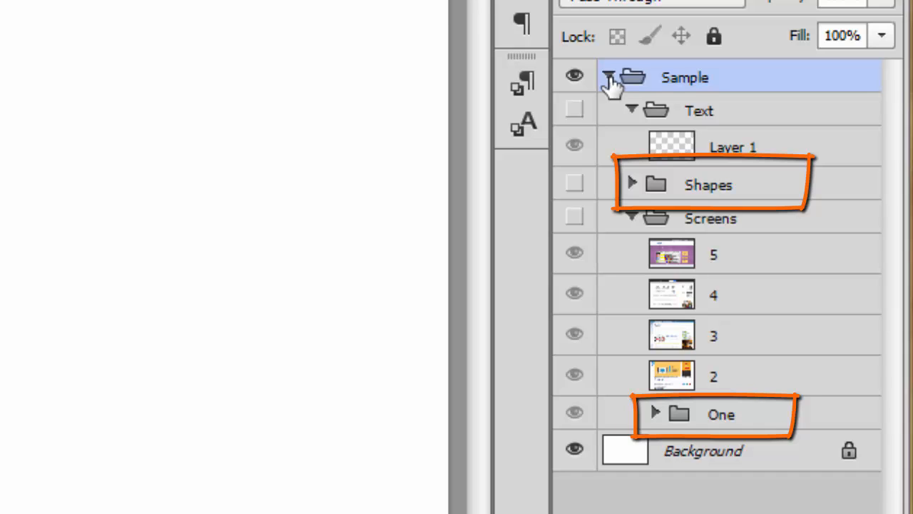
# Toggle the Sample group together with its nested groups, leaving Sample expanded and the Text, Shapes and Screens groups collapsed
pyautogui.click(609, 77)
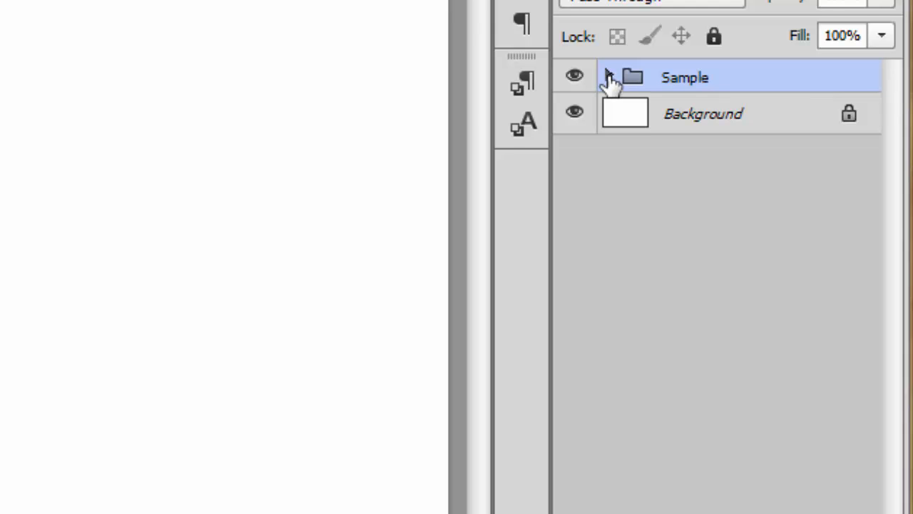
pyautogui.click(609, 77)
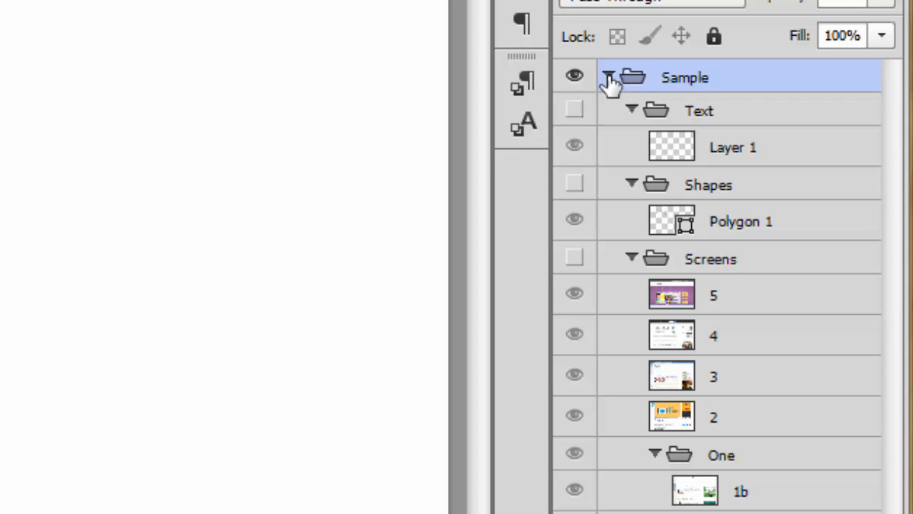
pyautogui.click(609, 77)
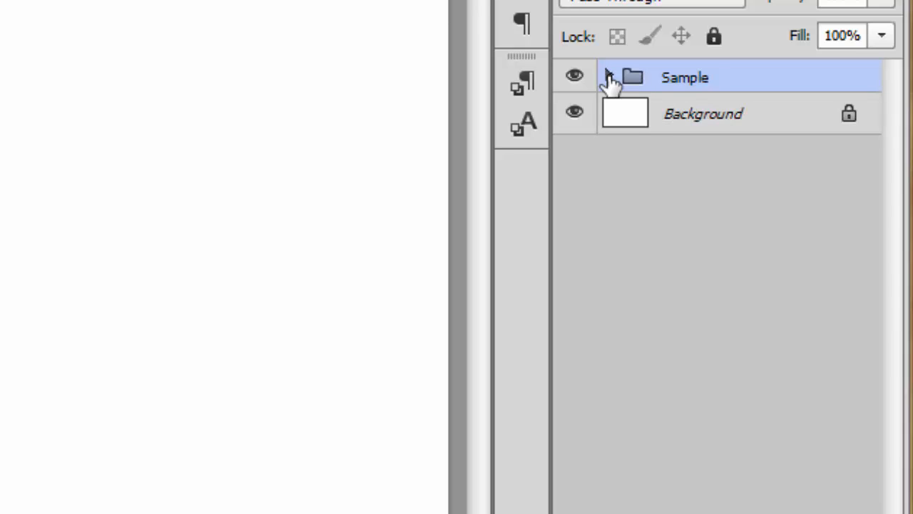
pyautogui.click(608, 77)
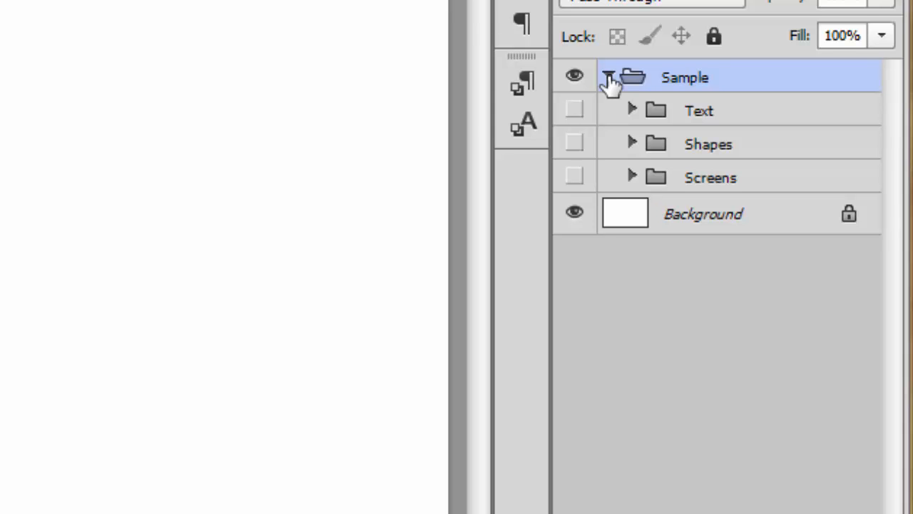
pyautogui.click(631, 178)
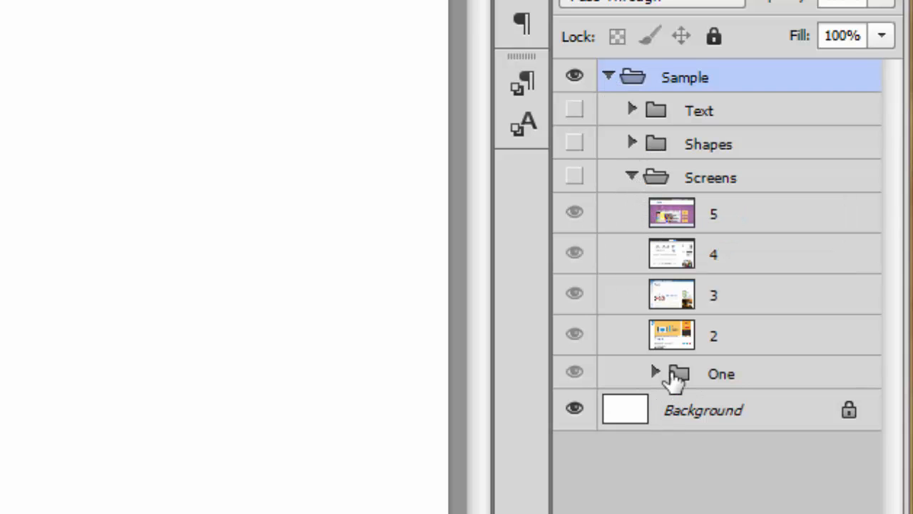
pyautogui.click(632, 178)
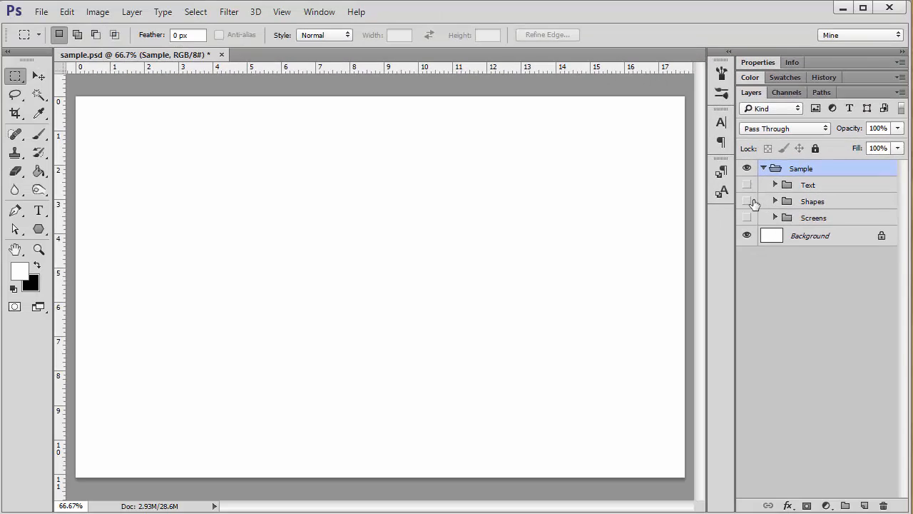
# Show the Shapes group and draw a five-sided polygon about 209 × 214 px beside its pentagons, with Smooth Corners and Star off
pyautogui.click(747, 201)
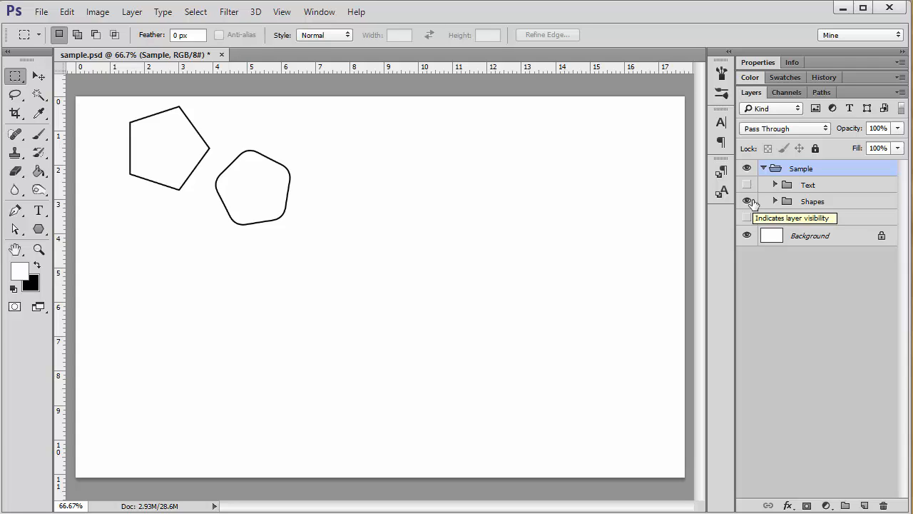
pyautogui.click(39, 229)
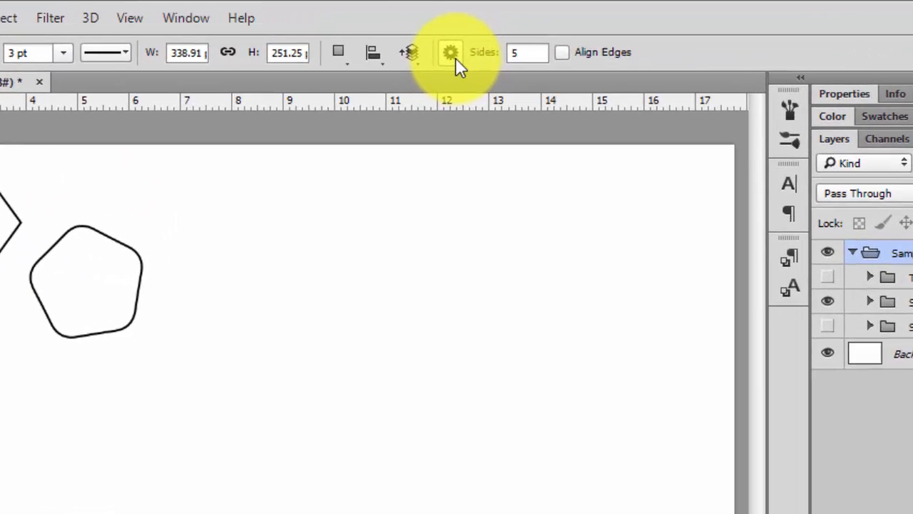
pyautogui.click(435, 60)
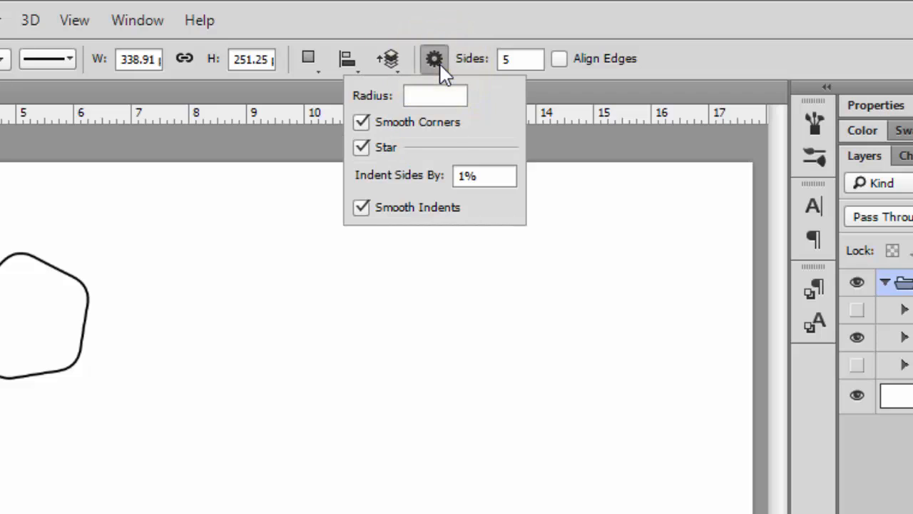
pyautogui.click(363, 123)
pyautogui.click(362, 149)
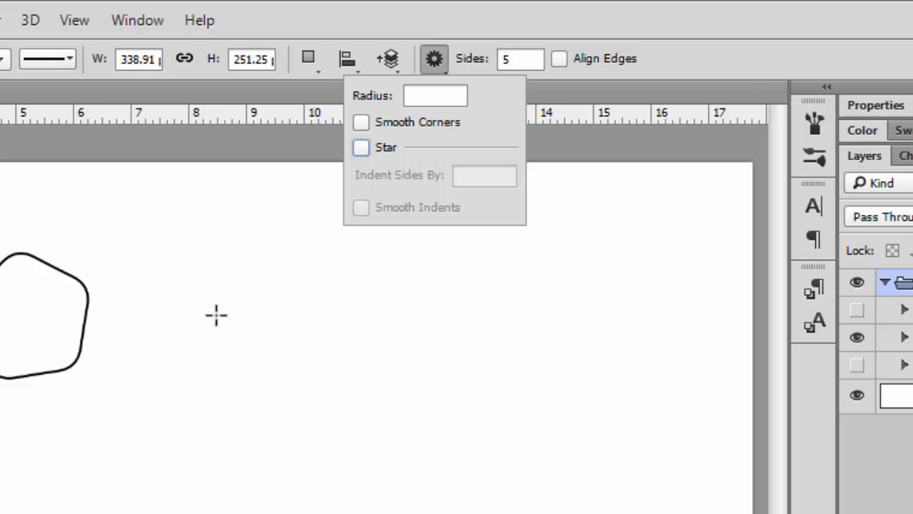
pyautogui.moveTo(214, 314); pyautogui.dragTo(284, 373)
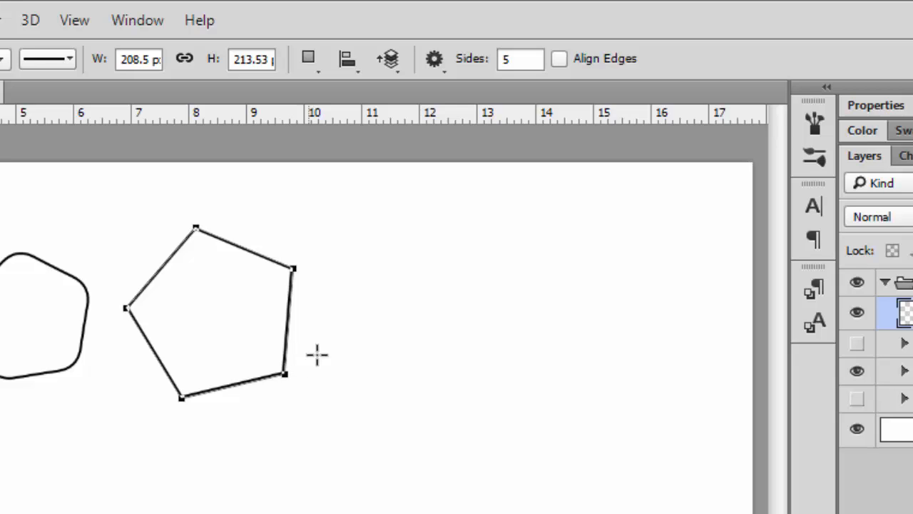
# Draw a rounded five-sided polygon about 149 × 146 px with Smooth Corners, Star indented 1% and Smooth Indents on
pyautogui.click(435, 61)
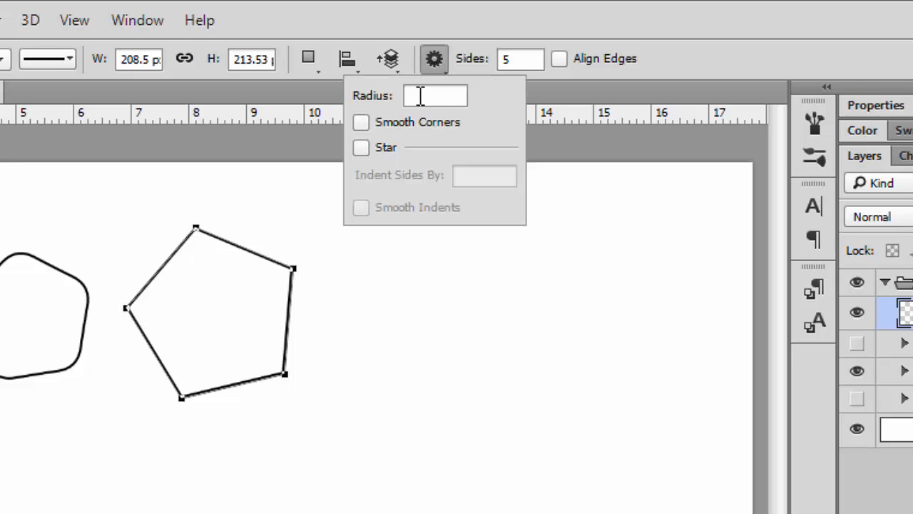
pyautogui.click(362, 122)
pyautogui.click(362, 147)
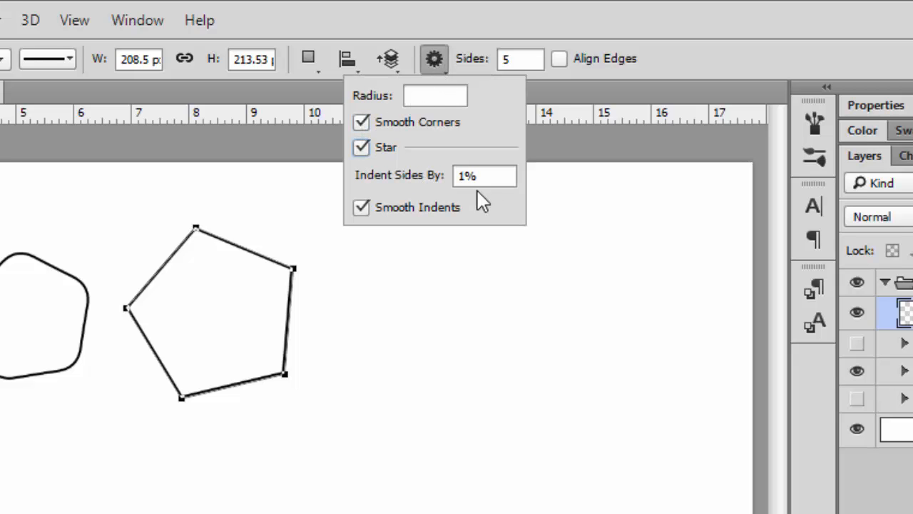
pyautogui.click(344, 402)
pyautogui.moveTo(344, 401); pyautogui.dragTo(383, 447)
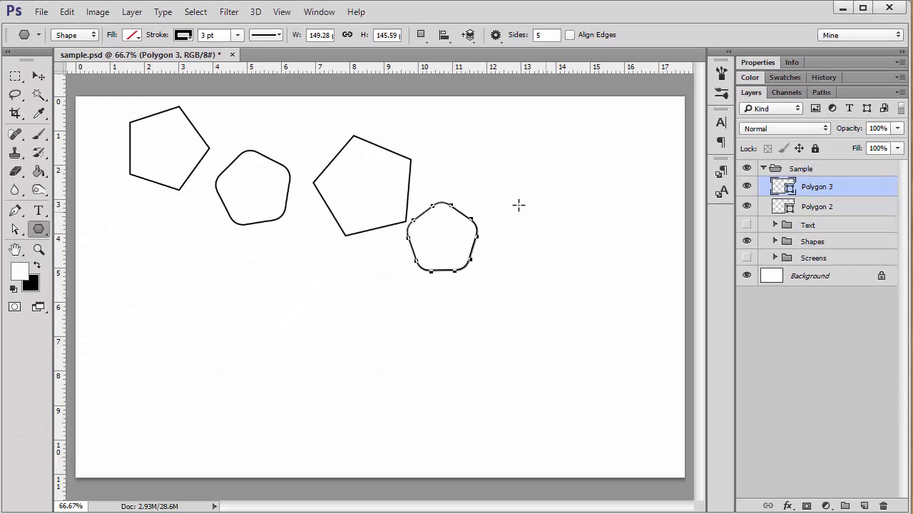
# Hide the Polygon 3 and Polygon 2 layers and the Shapes group, and make the Text group visible
pyautogui.click(40, 77)
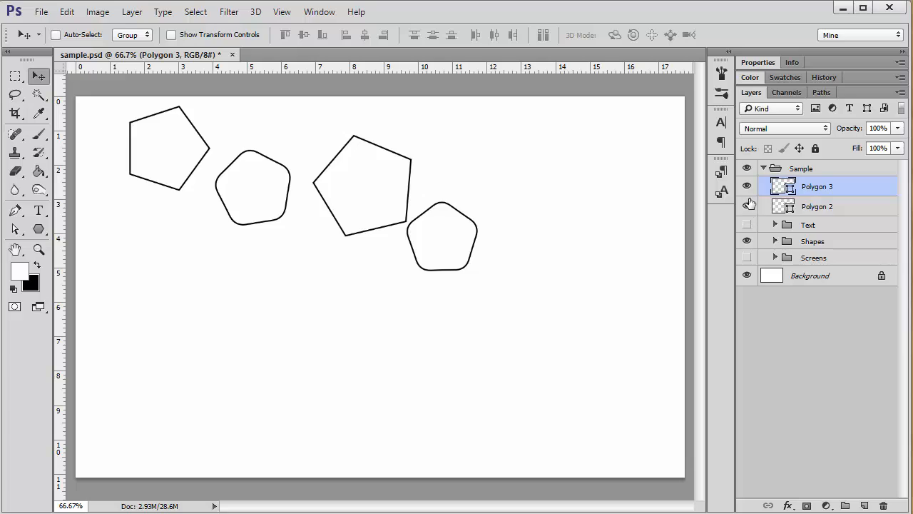
pyautogui.click(747, 186)
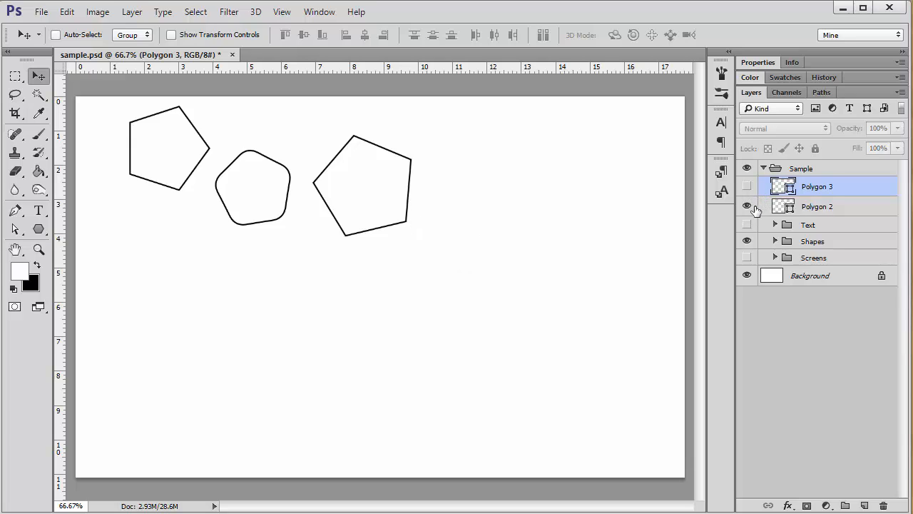
pyautogui.click(747, 207)
pyautogui.click(746, 241)
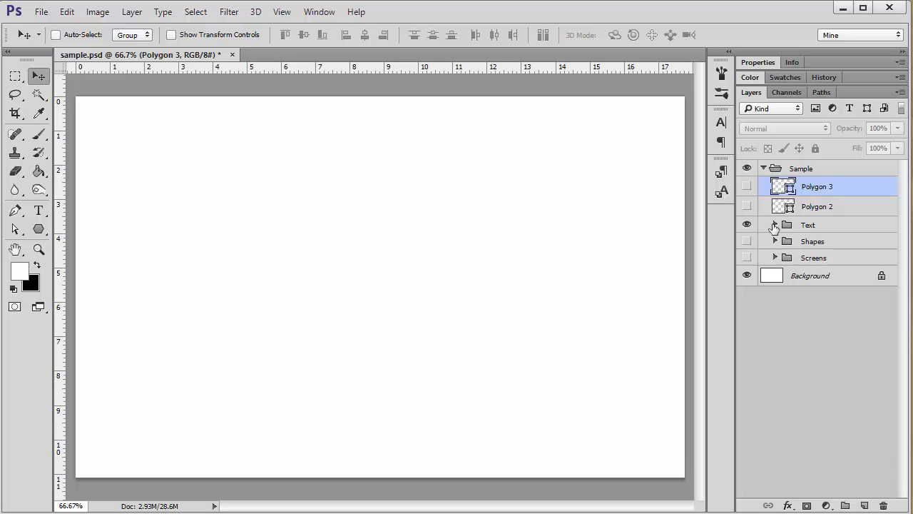
# On Layer 1 in the Text group, create a text box about 5 × 3 in and fill it with Lorem Ipsum placeholder text
pyautogui.click(775, 226)
pyautogui.click(794, 246)
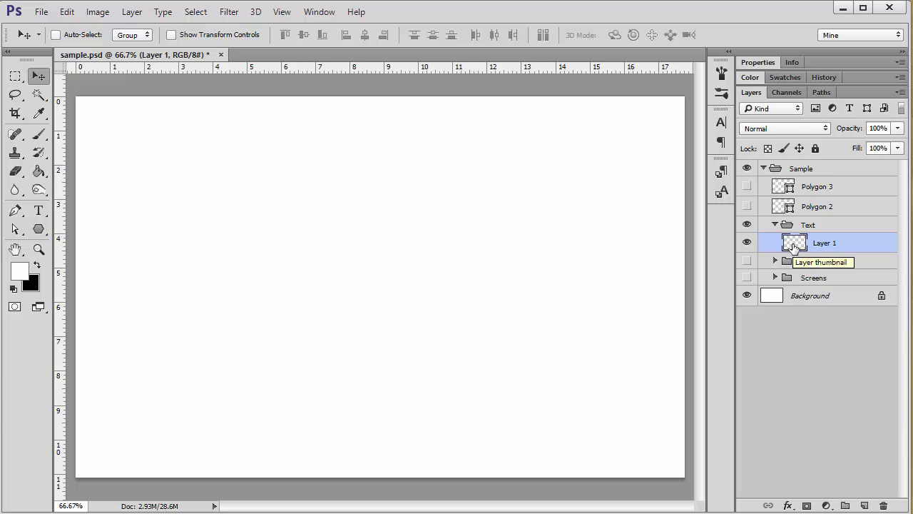
pyautogui.click(40, 210)
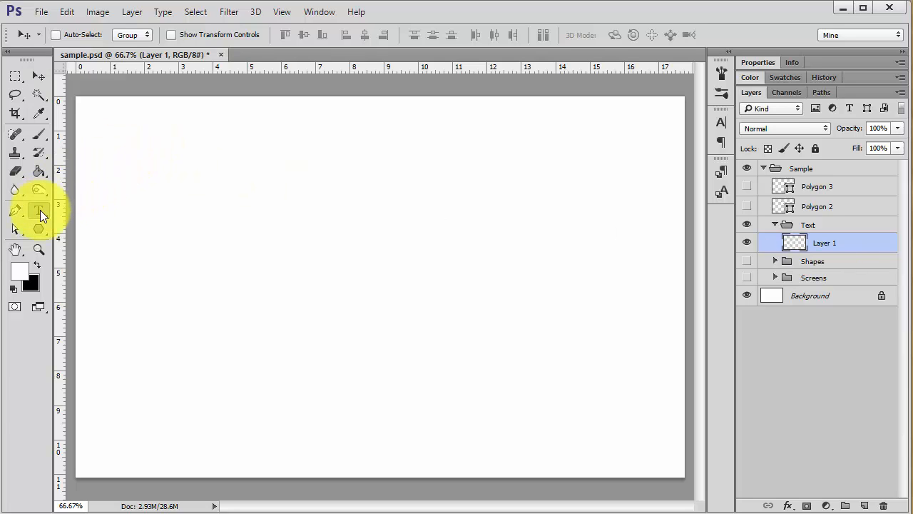
pyautogui.moveTo(145, 155); pyautogui.dragTo(317, 257)
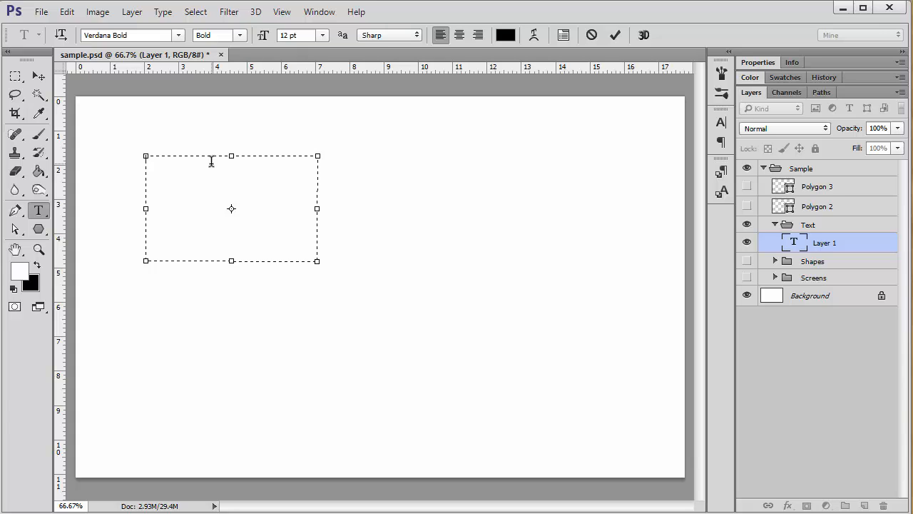
pyautogui.click(164, 13)
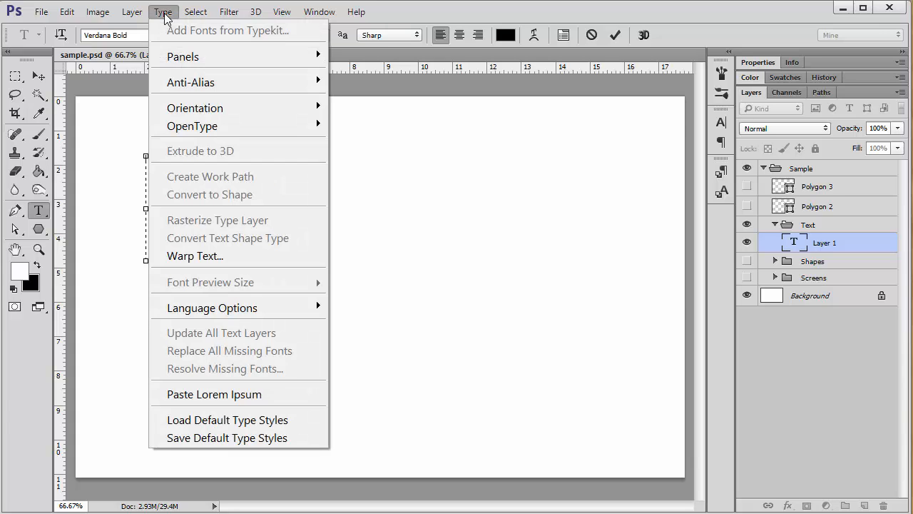
pyautogui.click(228, 404)
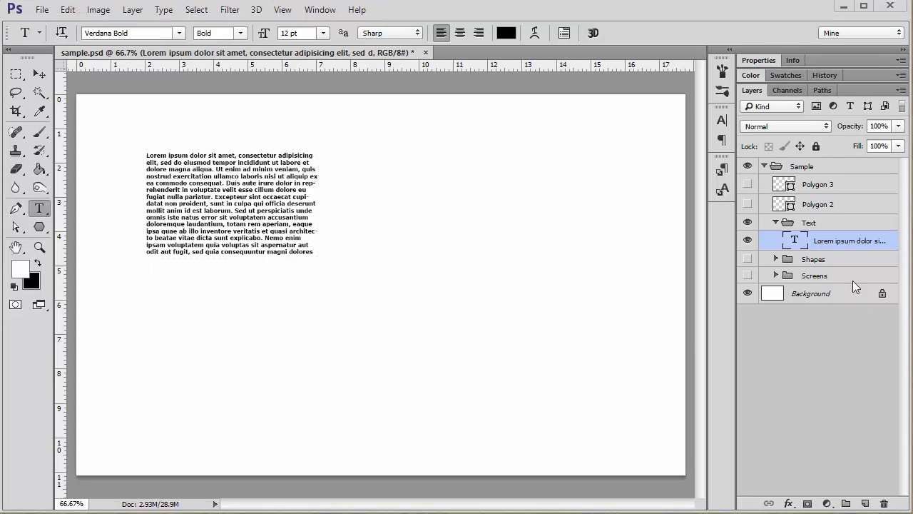
# Widen the Lorem Ipsum text box to about 7.58 in and commit the edit
pyautogui.rightClick(856, 242)
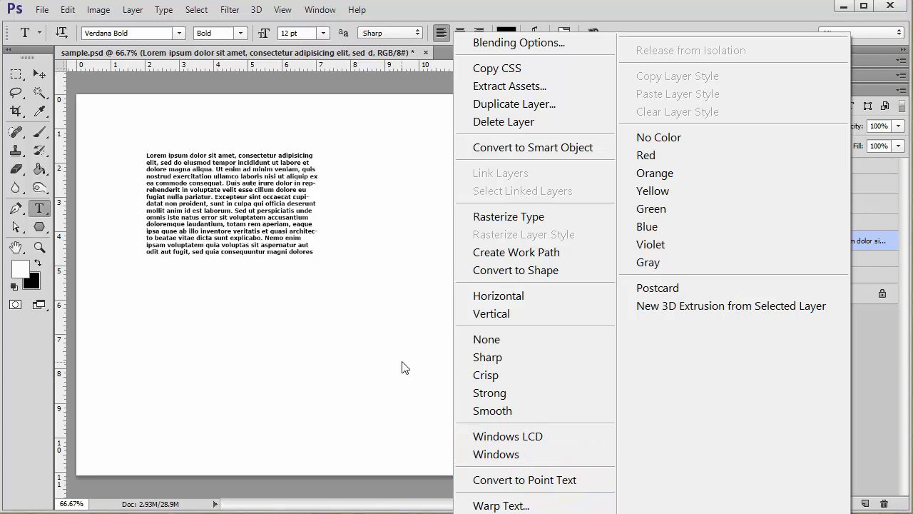
pyautogui.click(423, 352)
pyautogui.click(213, 167)
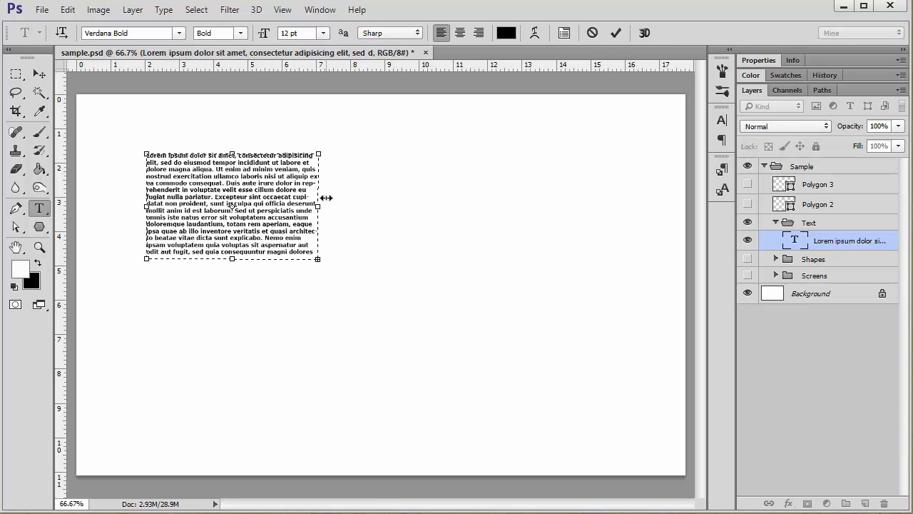
pyautogui.moveTo(320, 208); pyautogui.dragTo(399, 212)
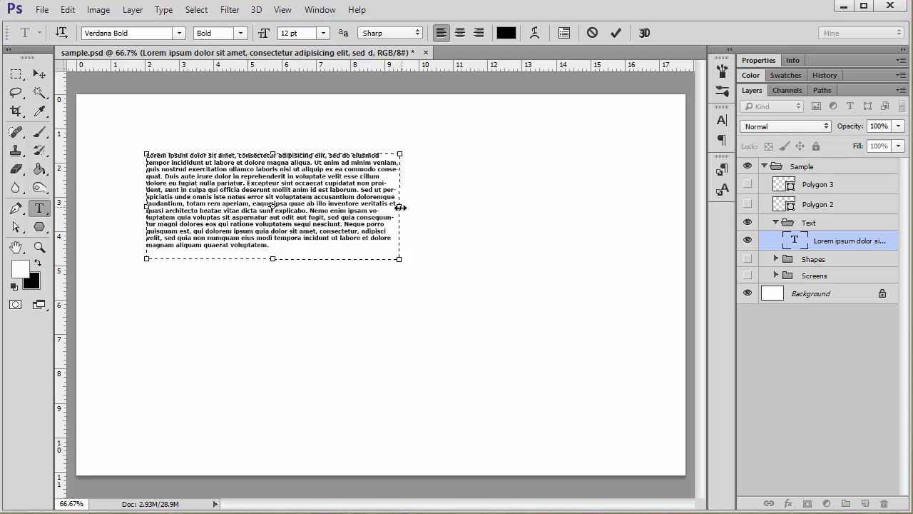
pyautogui.moveTo(400, 208)
pyautogui.mouseDown()
pyautogui.moveTo(333, 209)
pyautogui.moveTo(407, 207)
pyautogui.mouseUp()
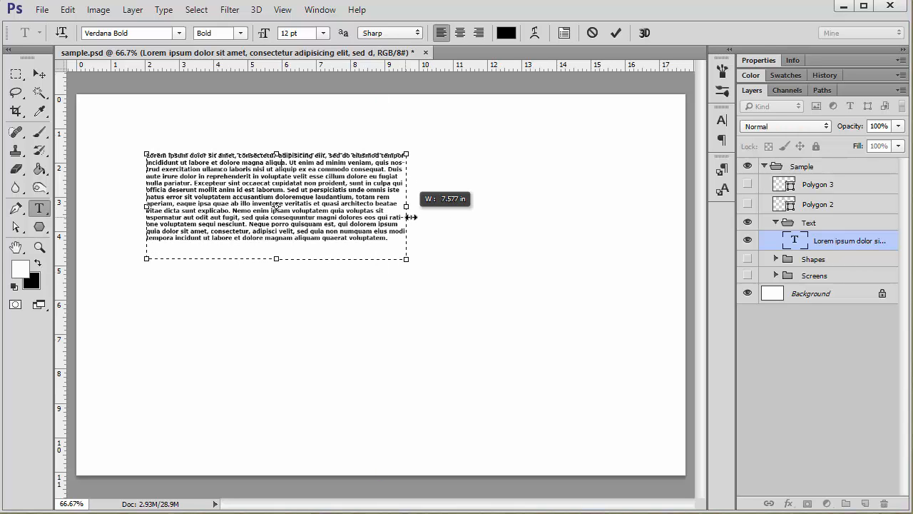
pyautogui.click(856, 242)
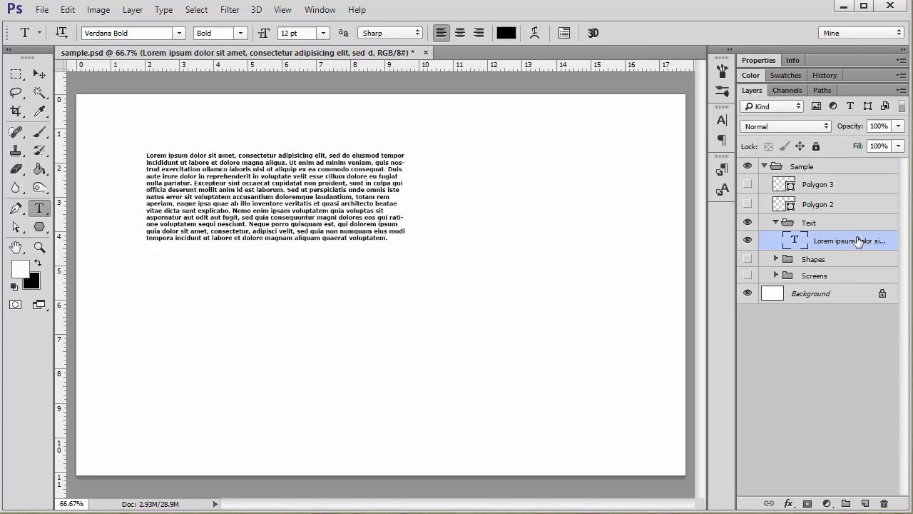
# Convert the Lorem Ipsum layer to point text and place the text cursor in it to inspect the result
pyautogui.rightClick(858, 243)
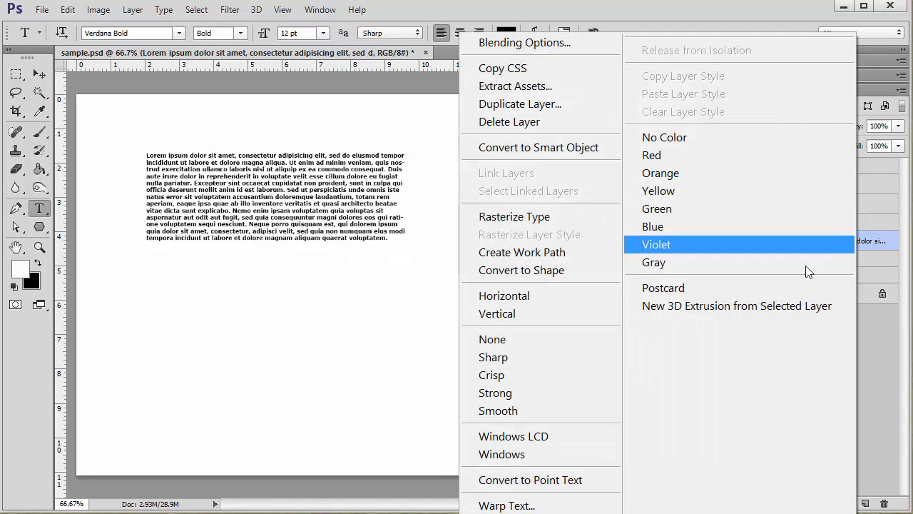
pyautogui.click(546, 480)
pyautogui.click(175, 162)
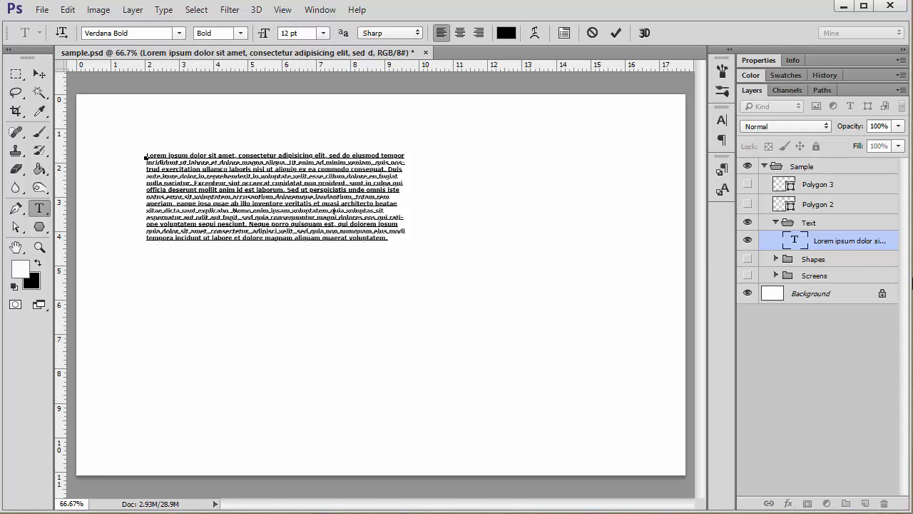
# Convert the Lorem Ipsum layer back to paragraph text
pyautogui.click(864, 250)
pyautogui.rightClick(861, 248)
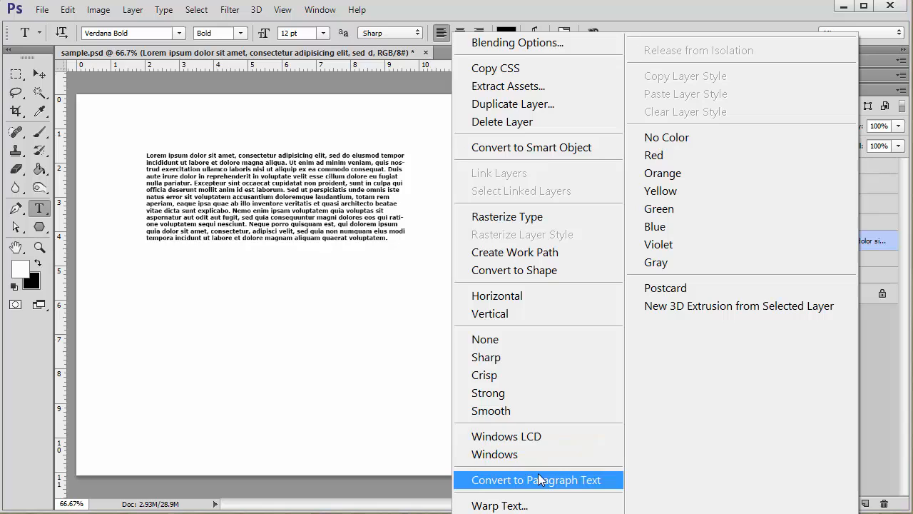
pyautogui.click(538, 473)
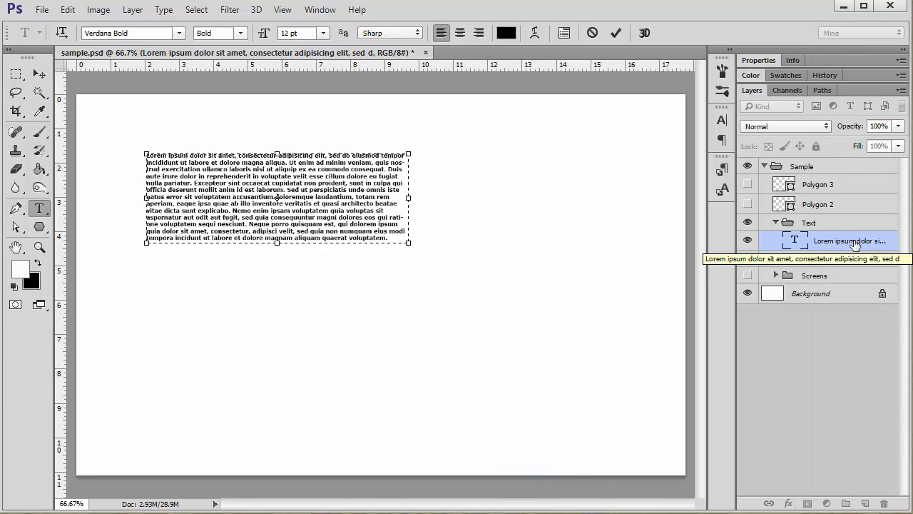